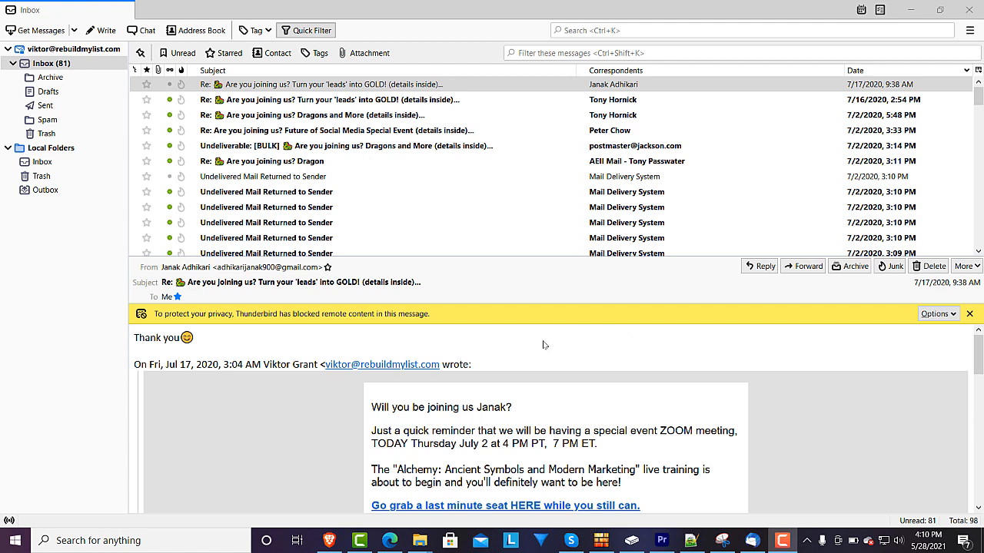
Step: Switch to the Brave browser and view the rebuildmylist.com email accounts list and the webmail inbox
click(329, 540)
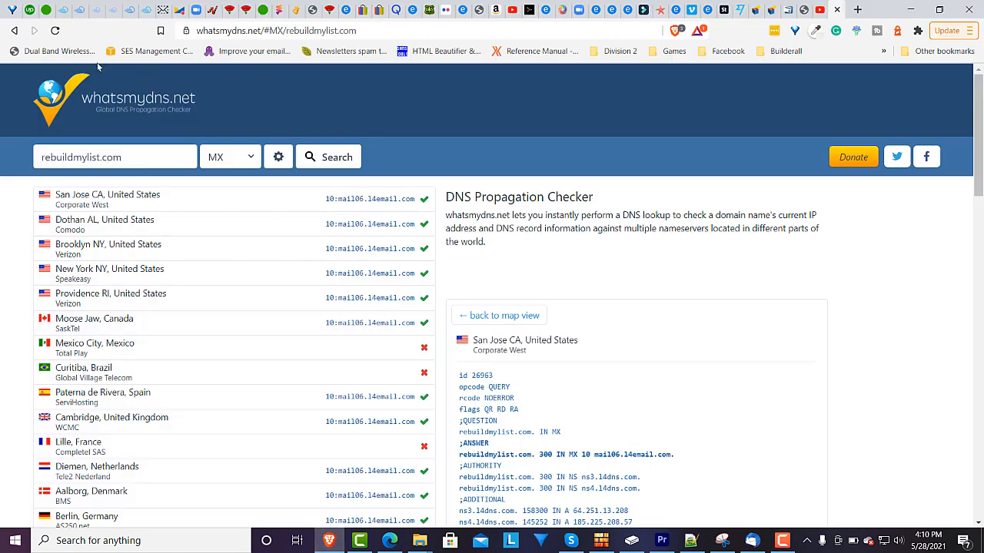
click(149, 19)
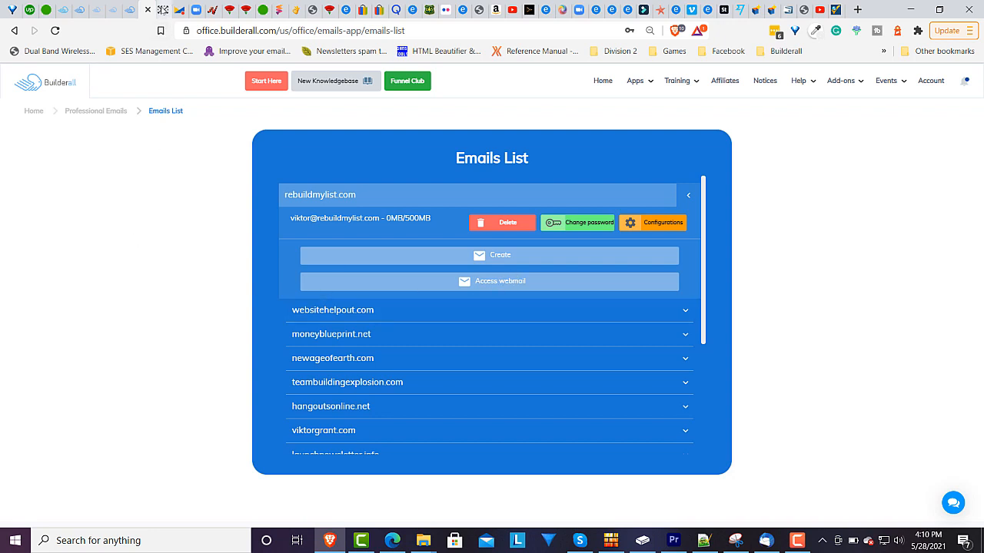
click(163, 12)
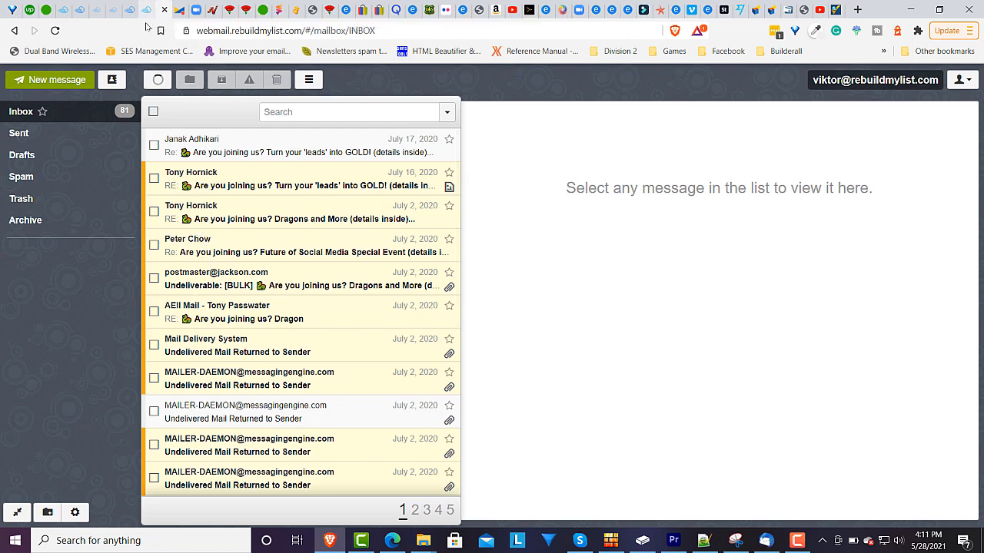
Step: Search the Builderall knowledgebase for "smtp settings" from the email client configuration article
click(114, 14)
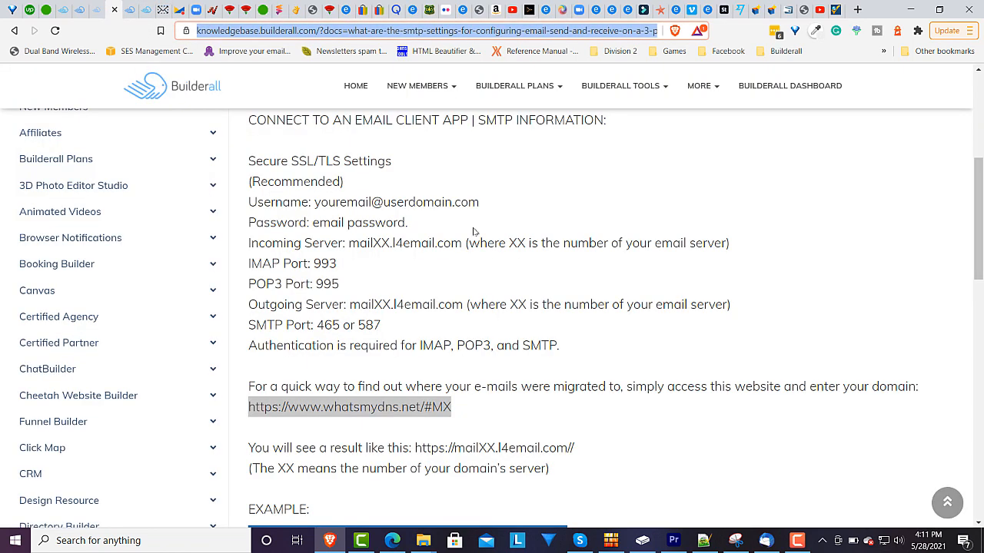
scroll(473, 231, up, 4)
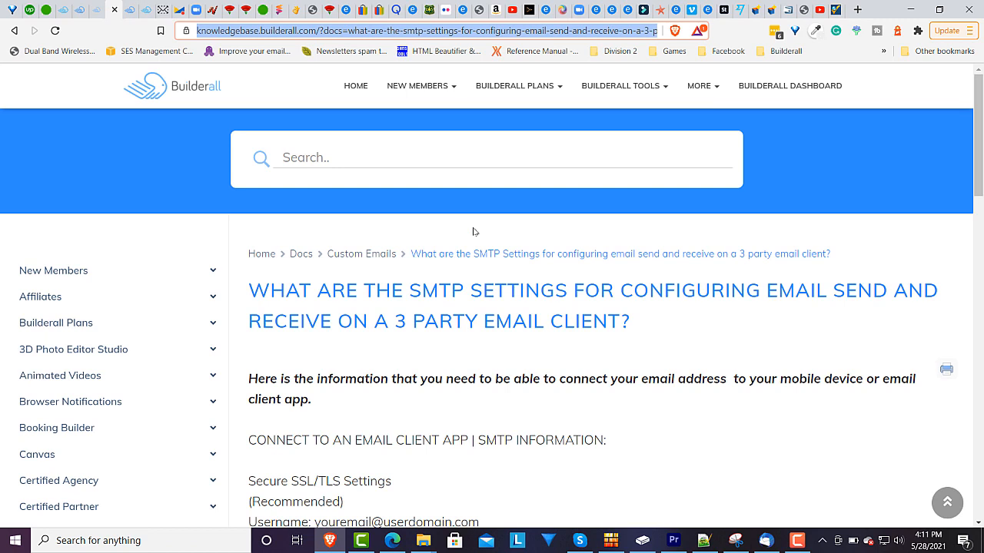
click(294, 158)
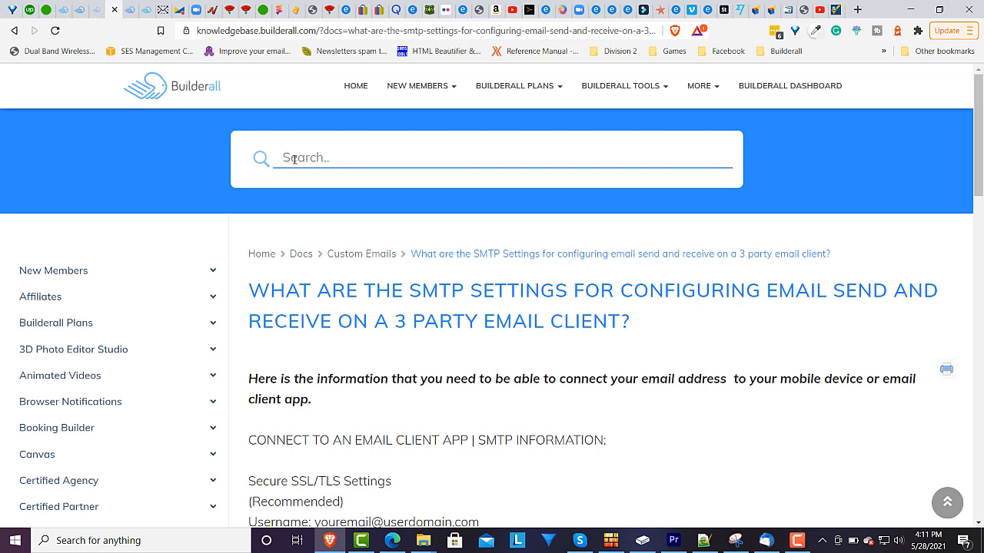
text(smtp settings)
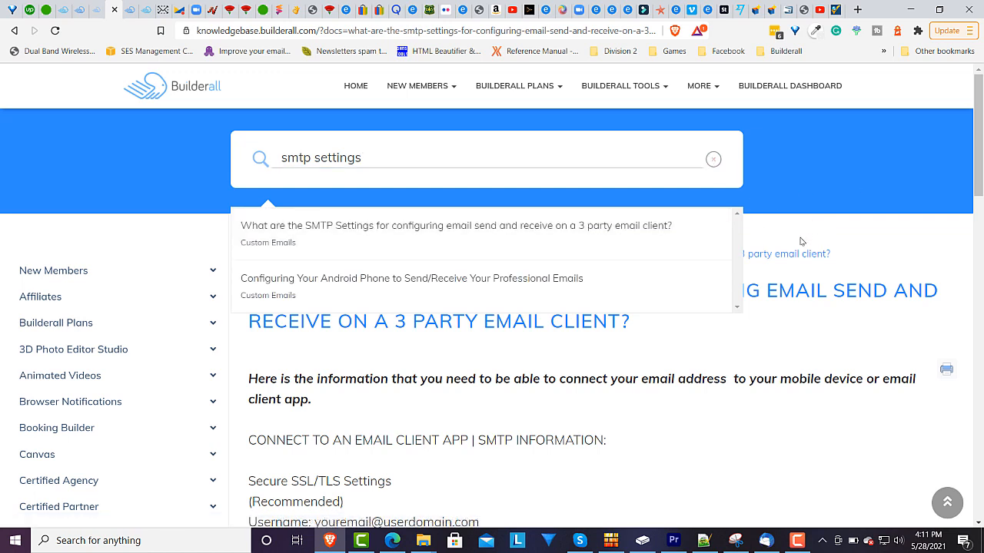
Step: Examine the IMAP port, the SMTP port and the DNS lookup address in the article on SMTP settings for email clients
scroll(873, 260, down, 1)
scroll(874, 263, down, 4)
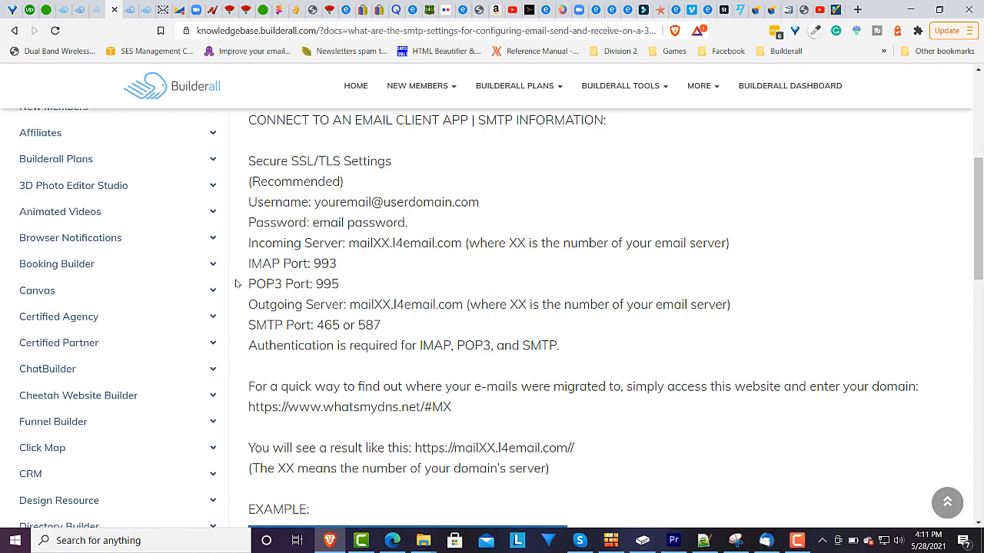
drag(249, 262, 343, 272)
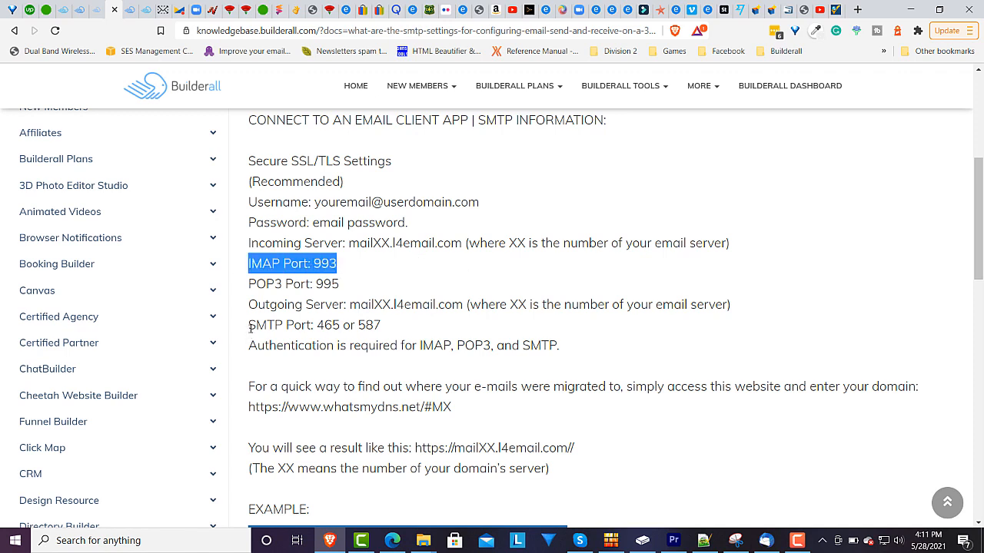
drag(249, 325, 339, 325)
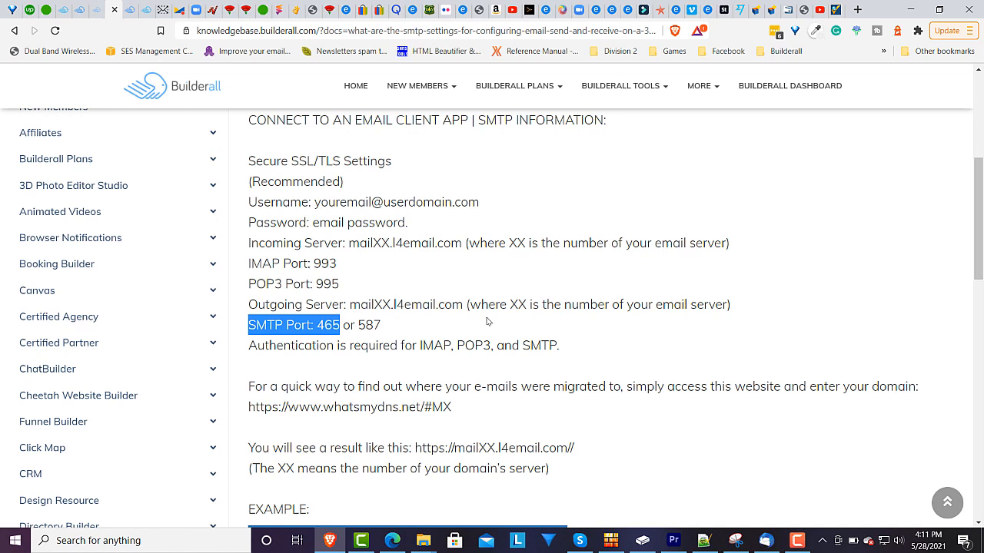
click(439, 410)
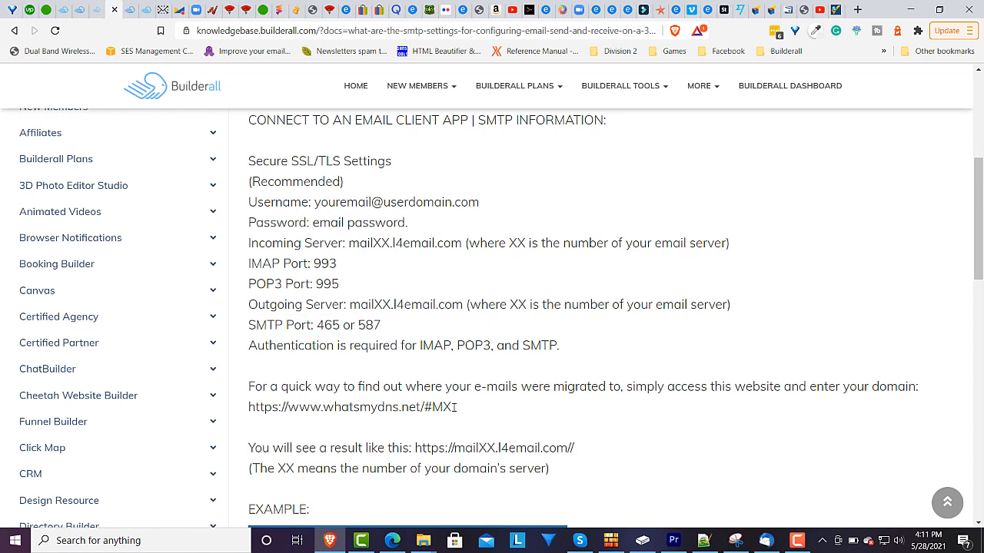
drag(247, 407, 469, 413)
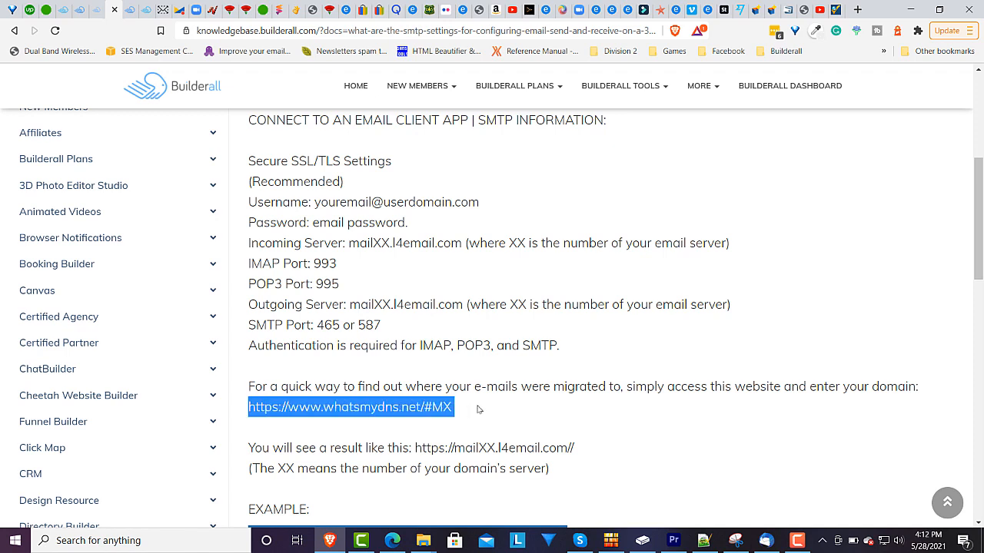
click(477, 409)
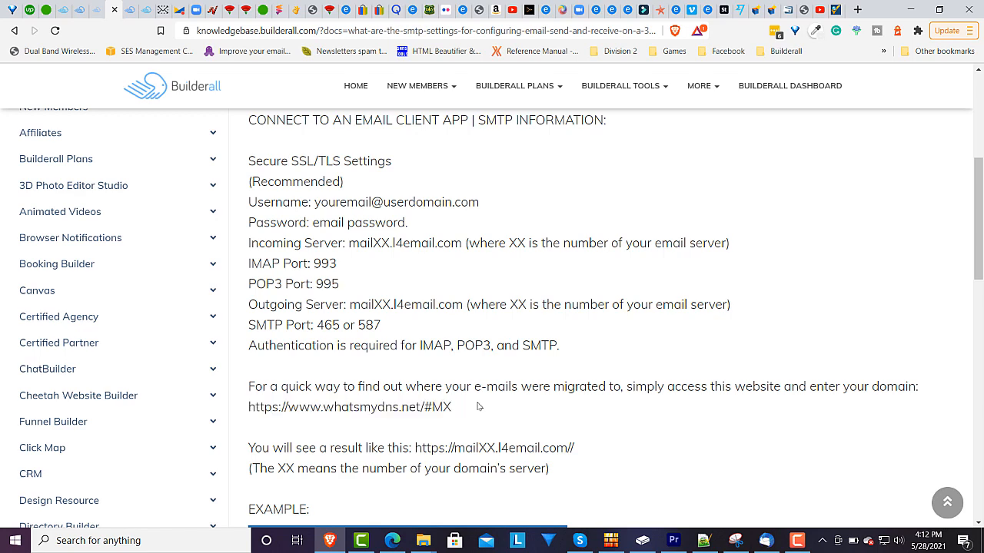
Step: Open the DNS Manager from the Builderall dashboard and show the details of the rebuildmylist.com domain
click(64, 14)
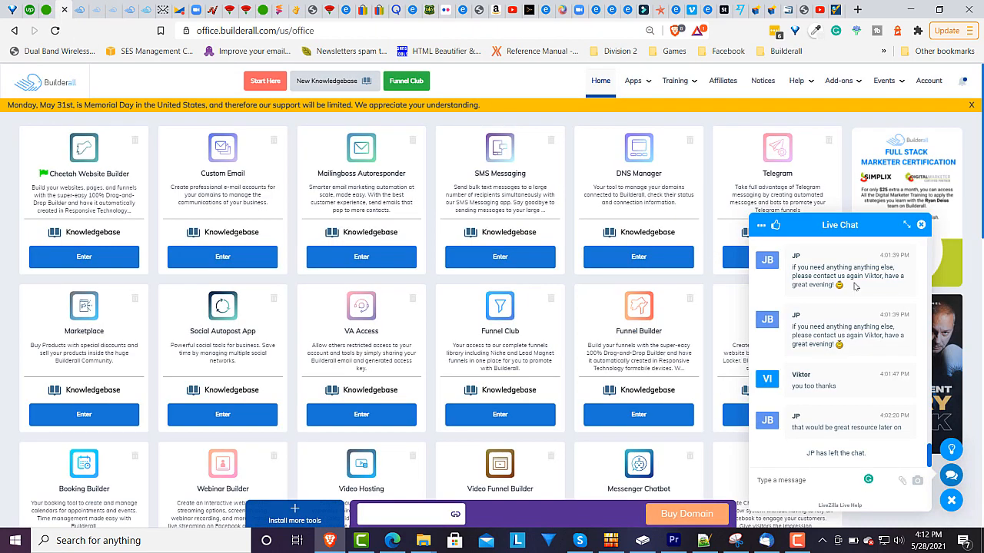
click(920, 225)
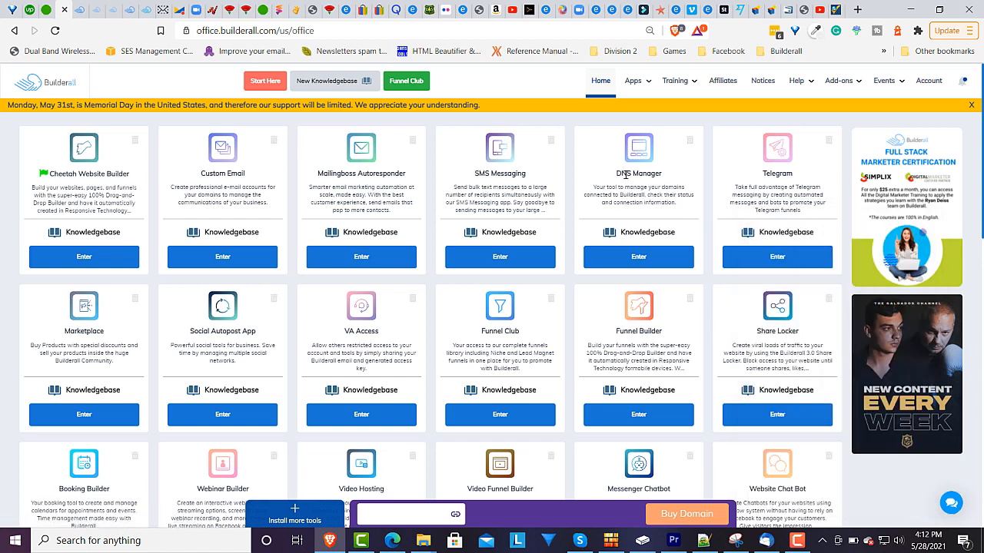
click(643, 260)
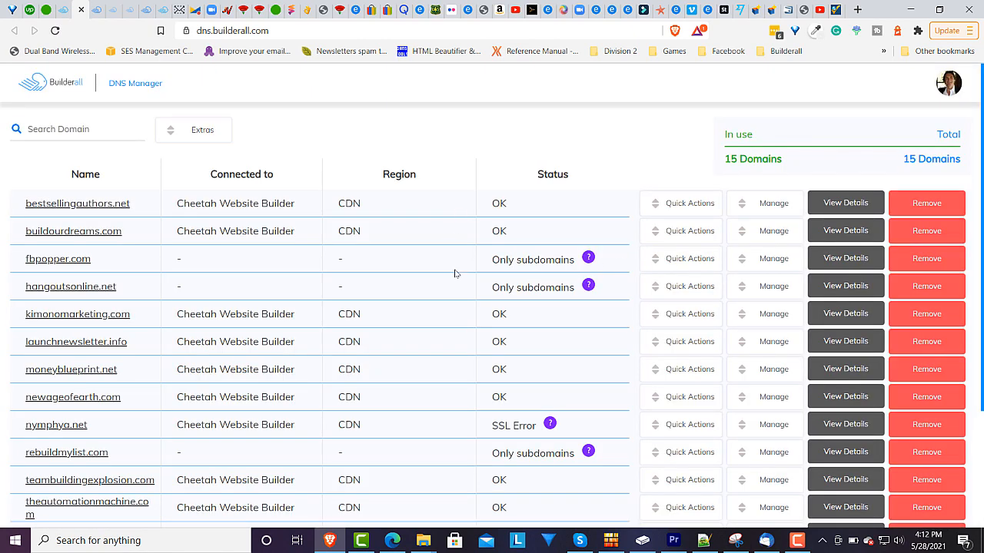
scroll(454, 275, down, 2)
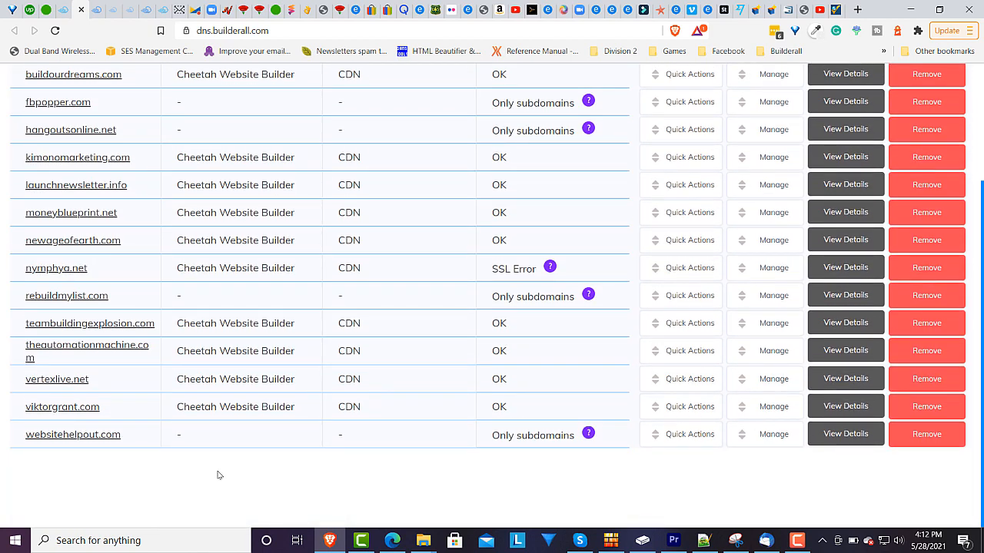
click(849, 298)
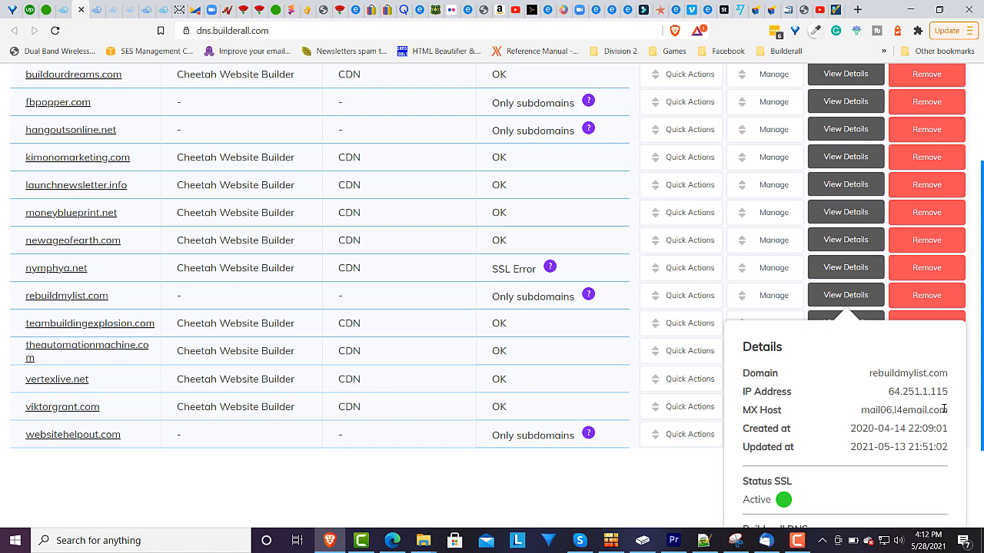
Step: Copy the MX host name mail06.l4email.com from the rebuildmylist.com domain details
drag(944, 410, 858, 405)
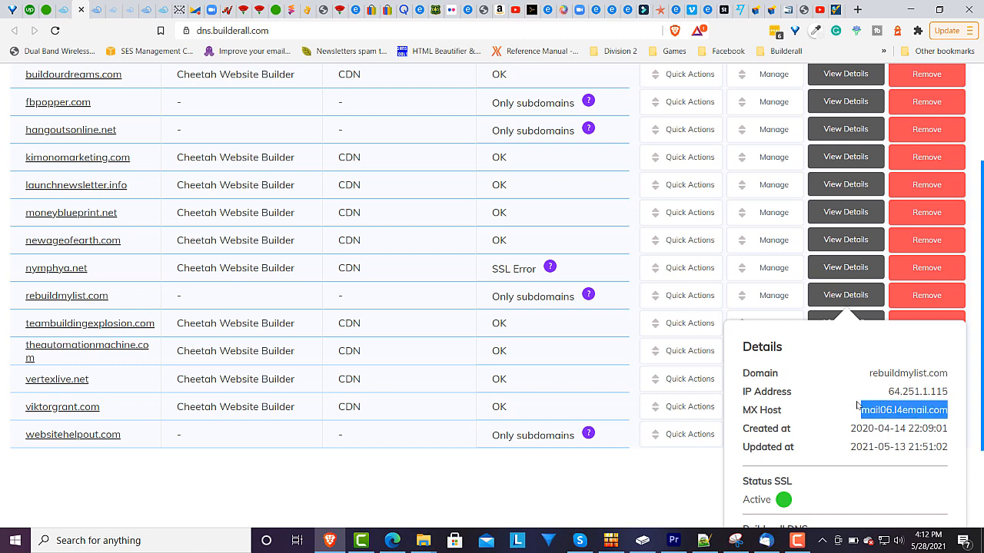
right_click(859, 407)
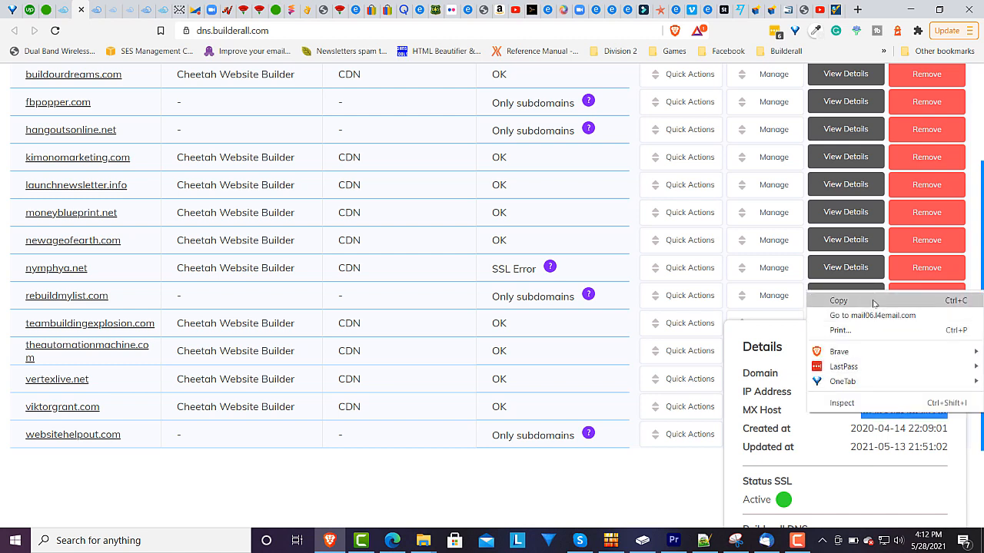
click(873, 302)
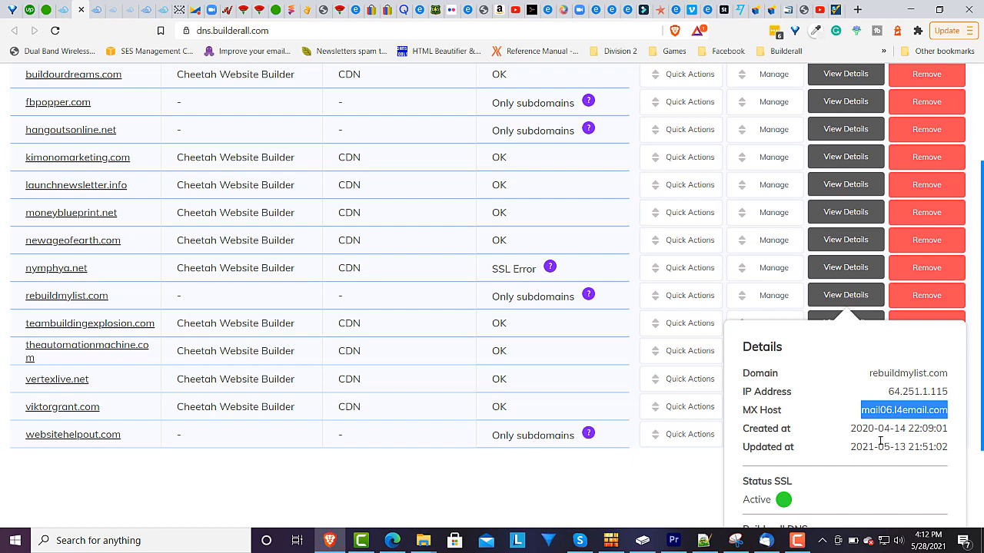
Step: Switch to Thunderbird and open the account settings of the rebuildmylist.com mail account
mouse_move(767, 544)
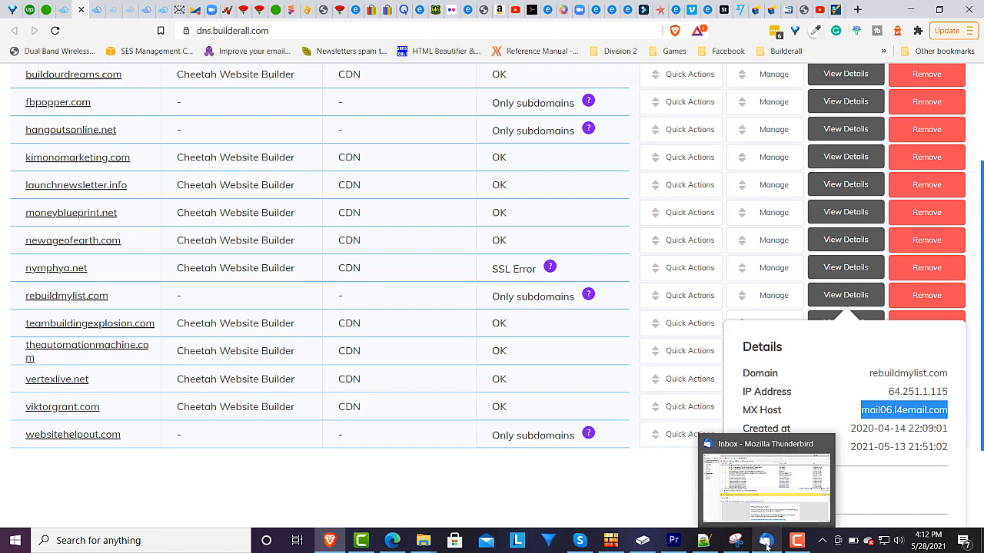
click(767, 544)
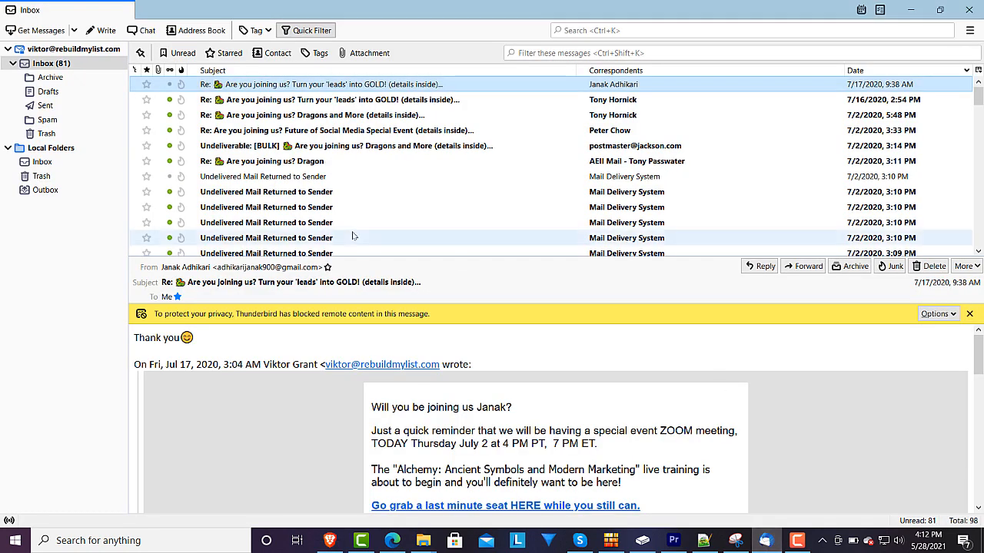
click(59, 50)
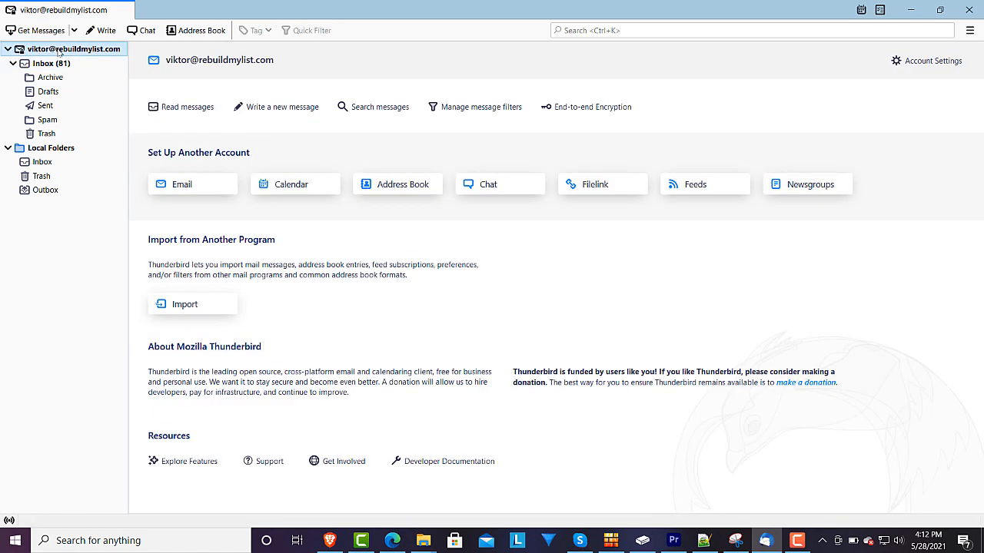
right_click(58, 53)
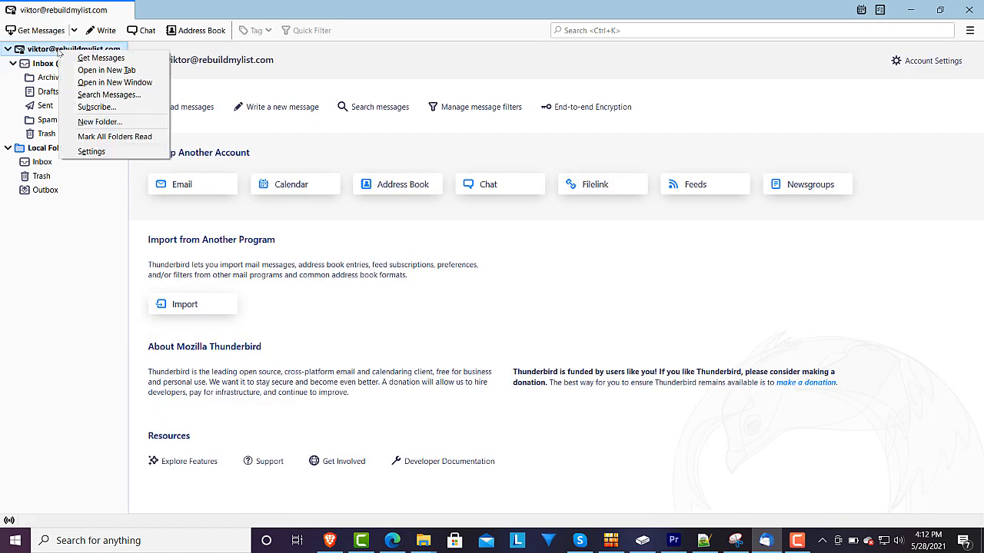
click(92, 151)
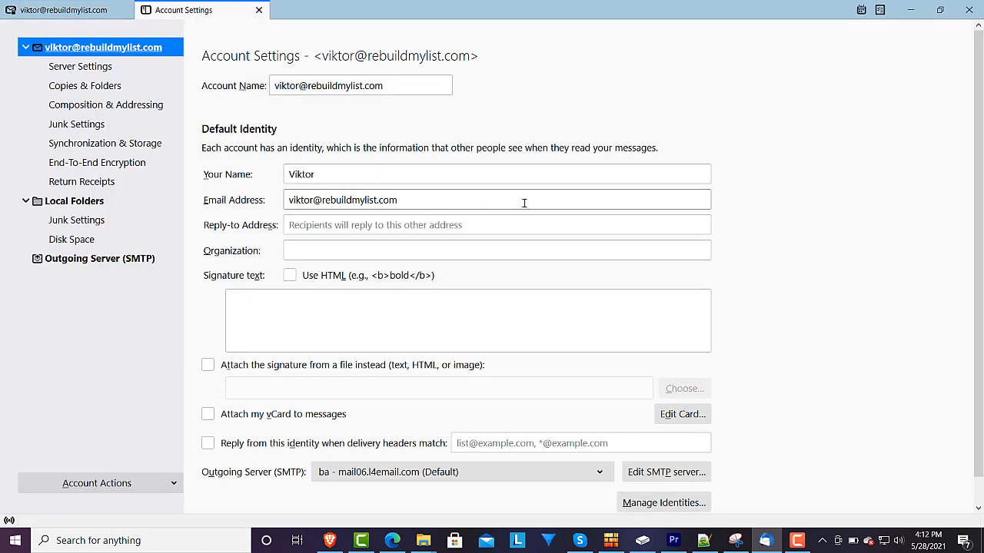
Step: Review the account's incoming server name, port, user name and security settings, including the available authentication methods
click(73, 68)
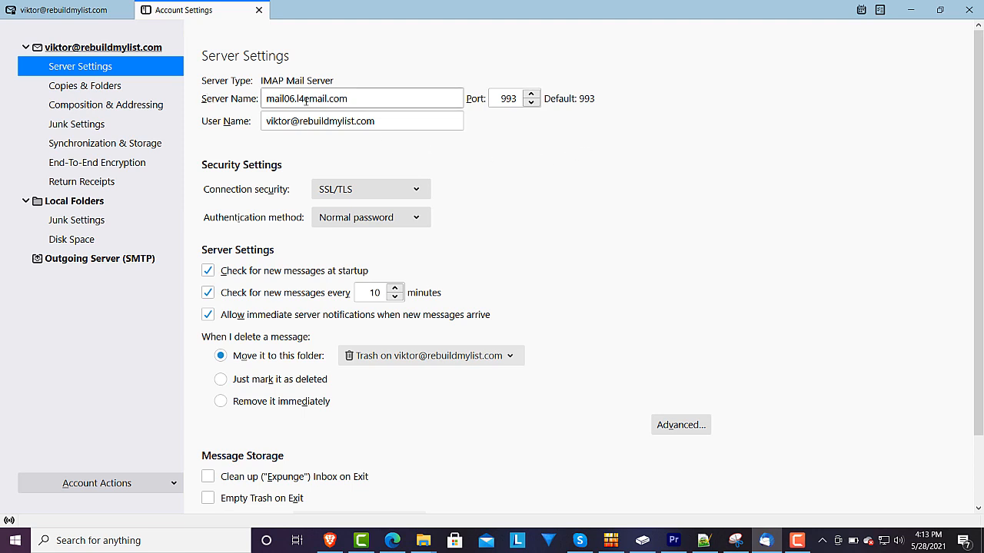
click(319, 121)
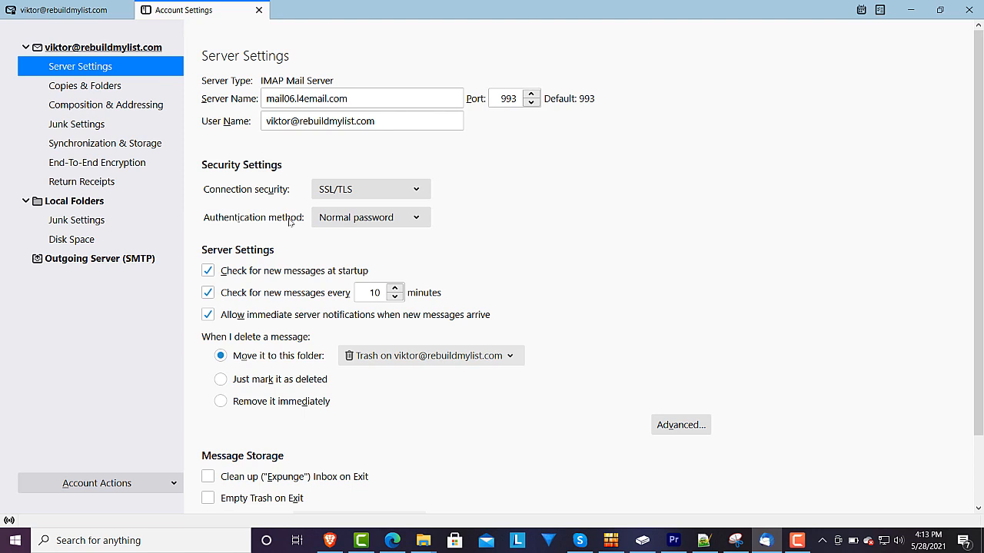
click(421, 220)
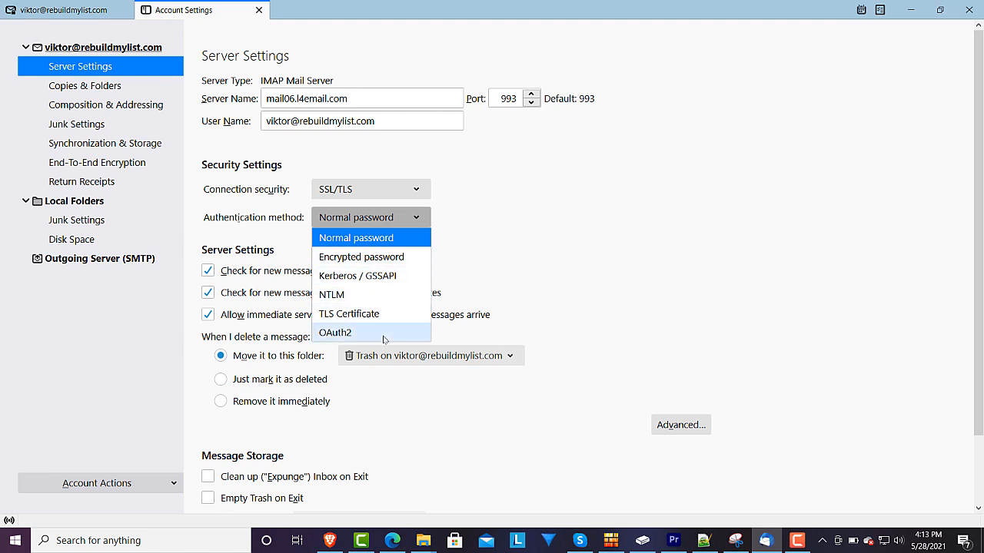
click(444, 285)
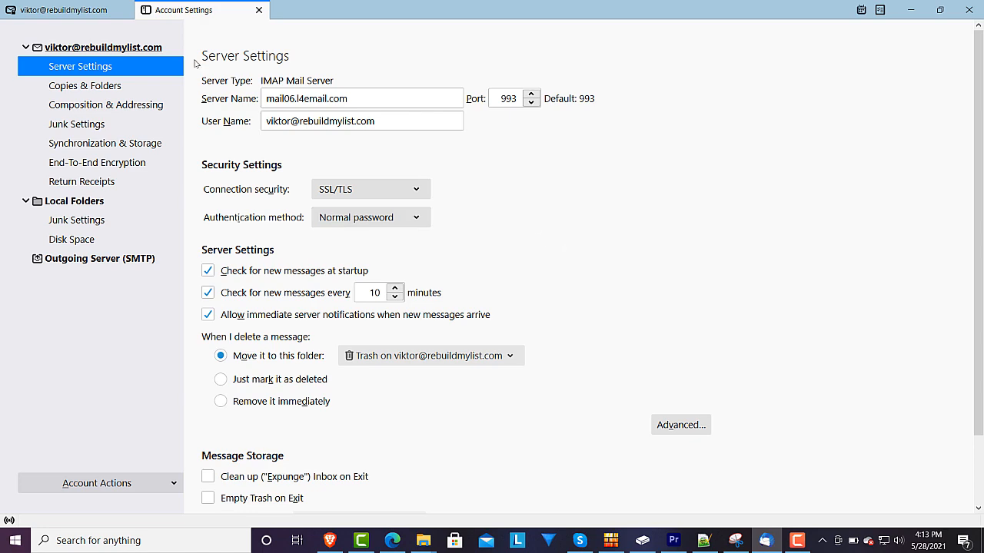
Step: Review the account's outgoing SMTP server settings and available authentication methods, and close them without changes
click(54, 49)
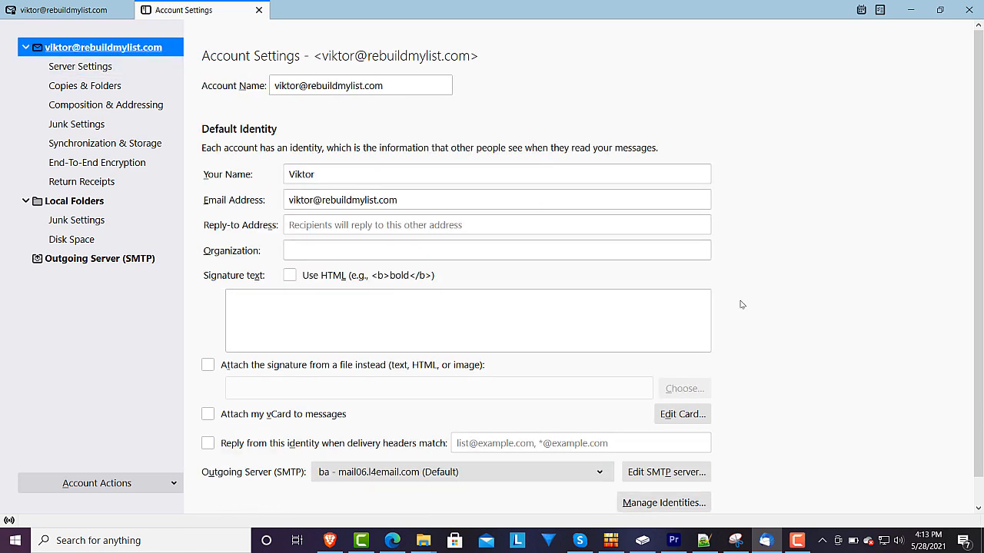
scroll(780, 324, down, 1)
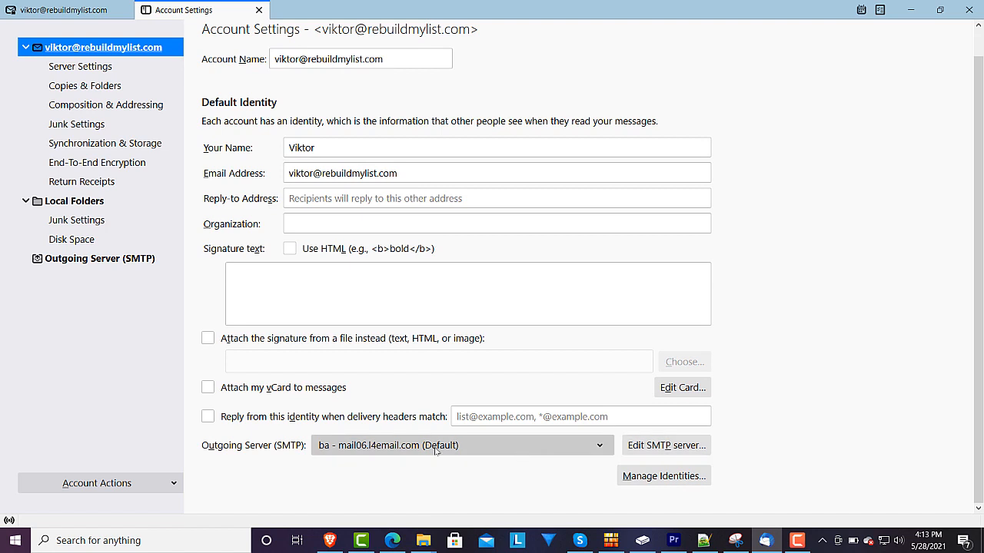
click(666, 445)
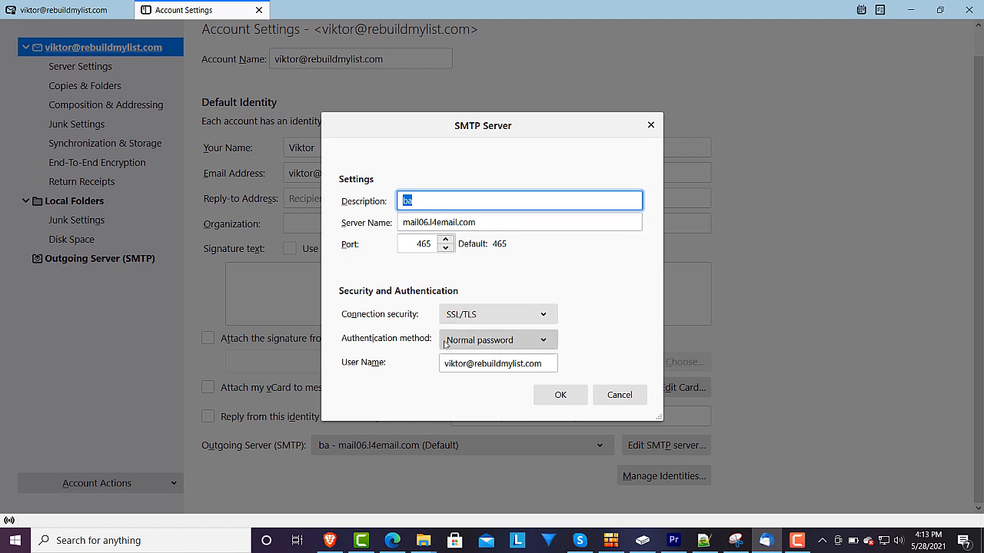
click(538, 343)
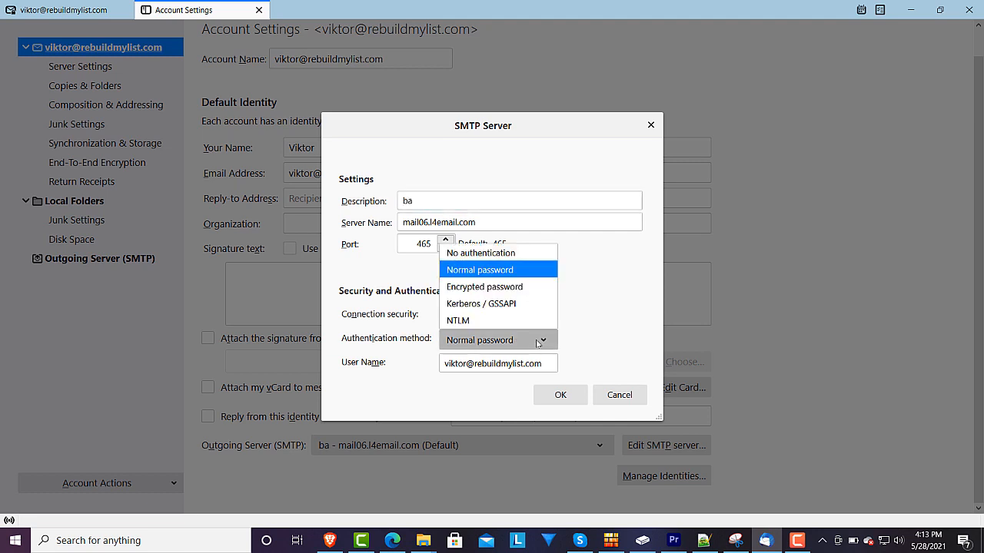
click(602, 273)
click(619, 394)
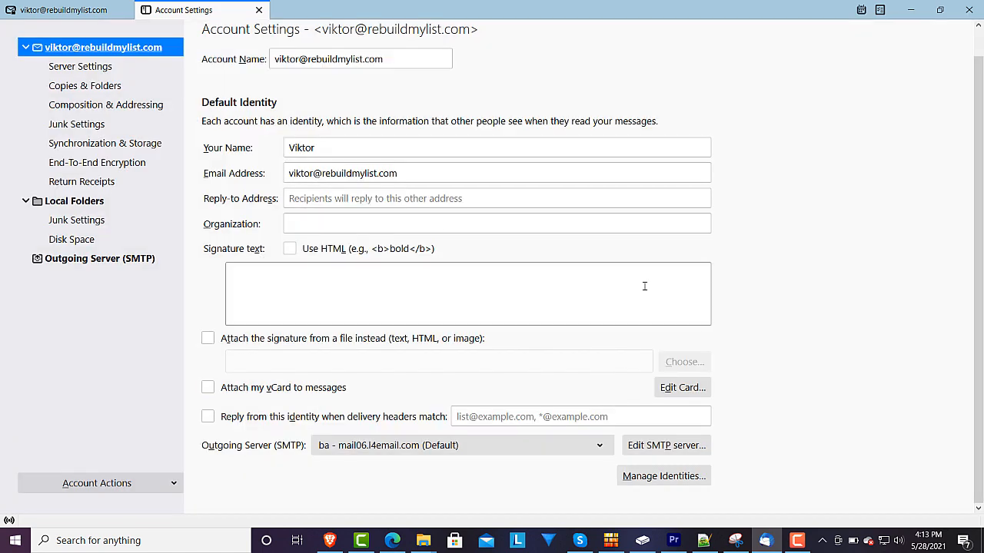
Step: Open the rebuildmylist.com account's inbox and read several of its messages, including two undelivered-mail notices
click(48, 8)
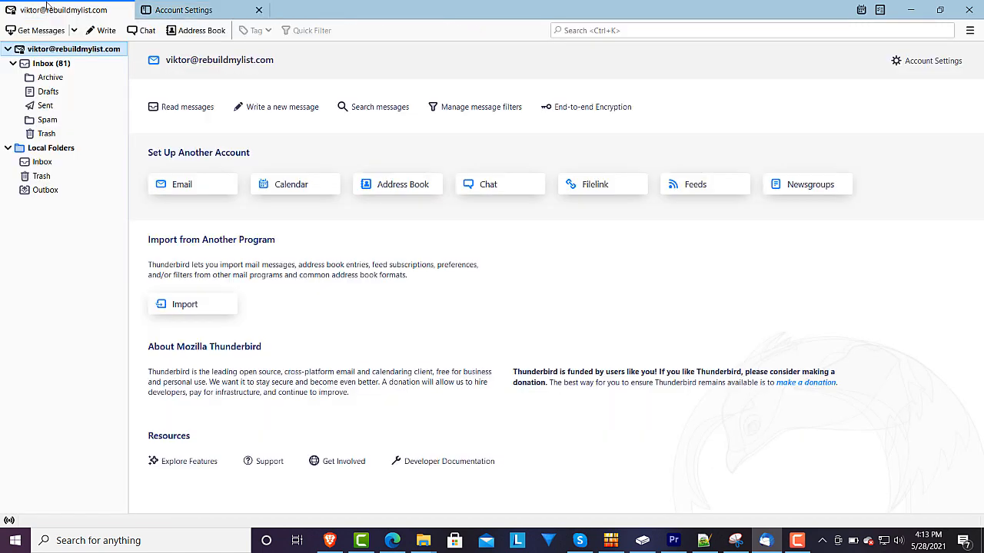
click(42, 65)
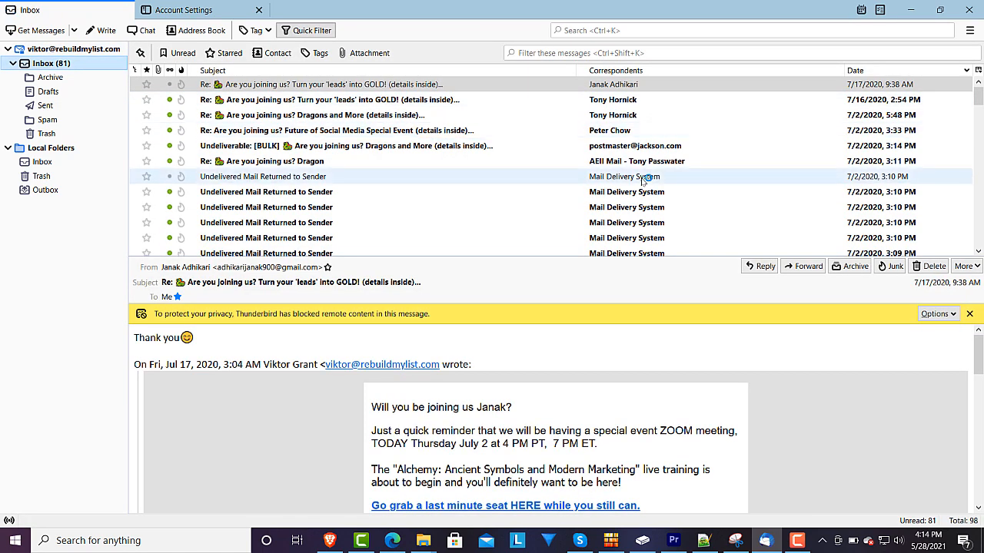
click(341, 98)
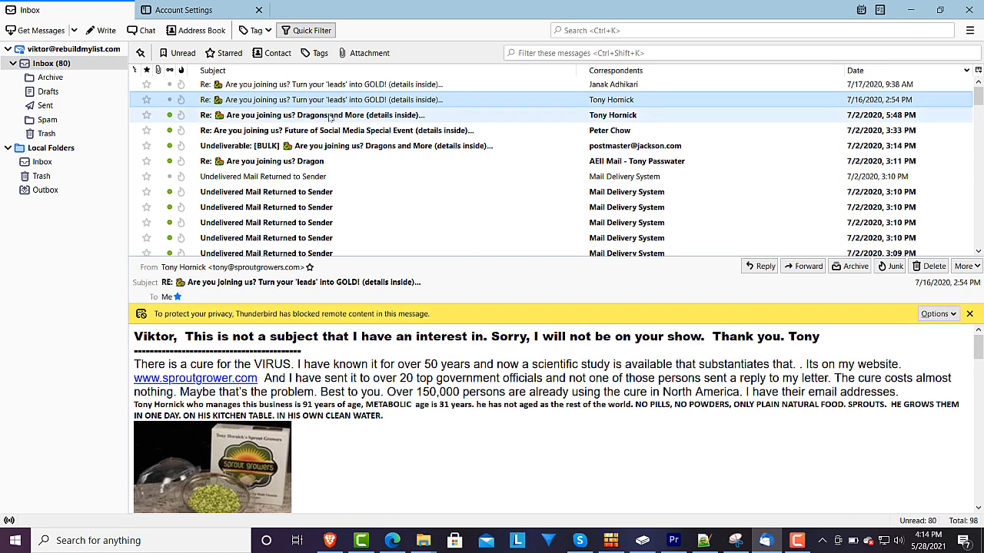
click(332, 116)
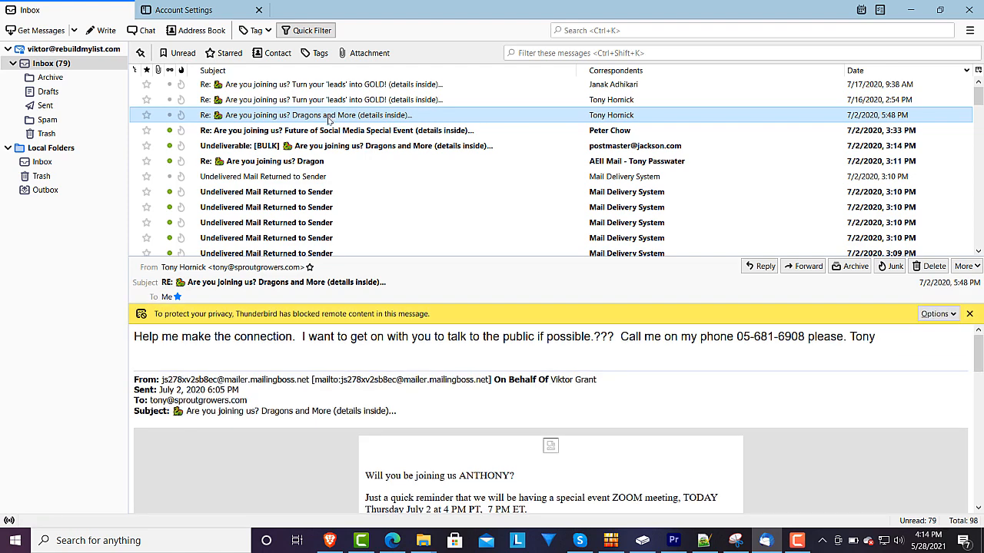
click(305, 193)
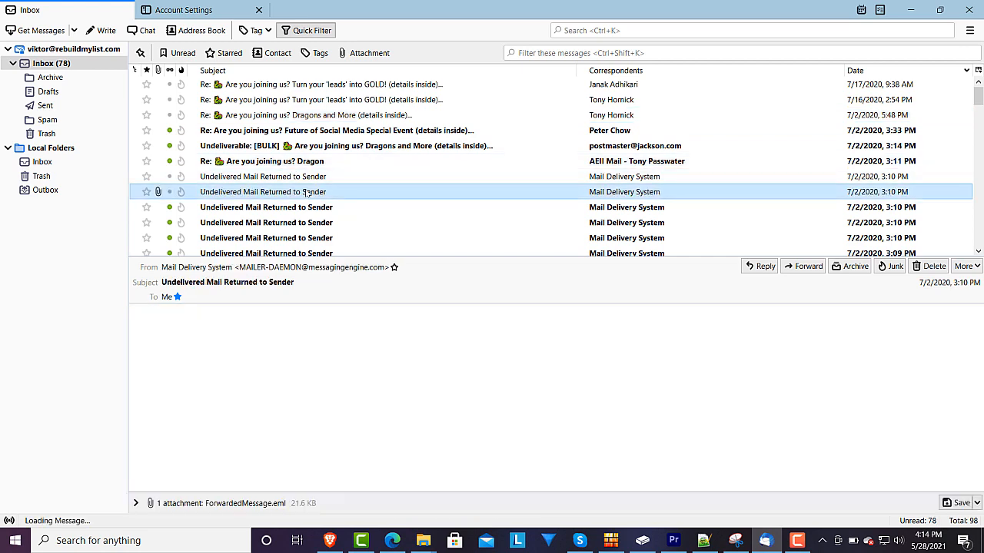
click(262, 207)
scroll(382, 218, down, 2)
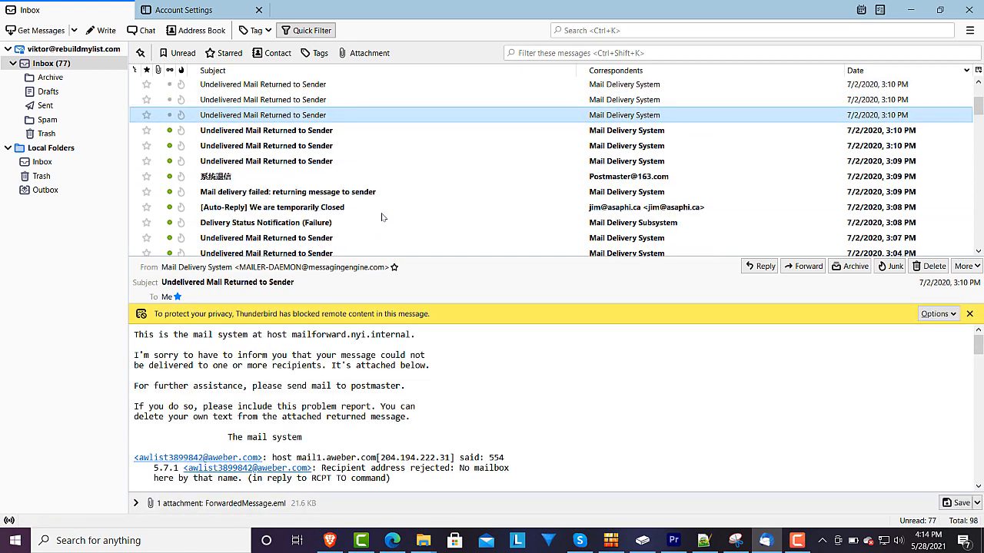
scroll(382, 218, up, 2)
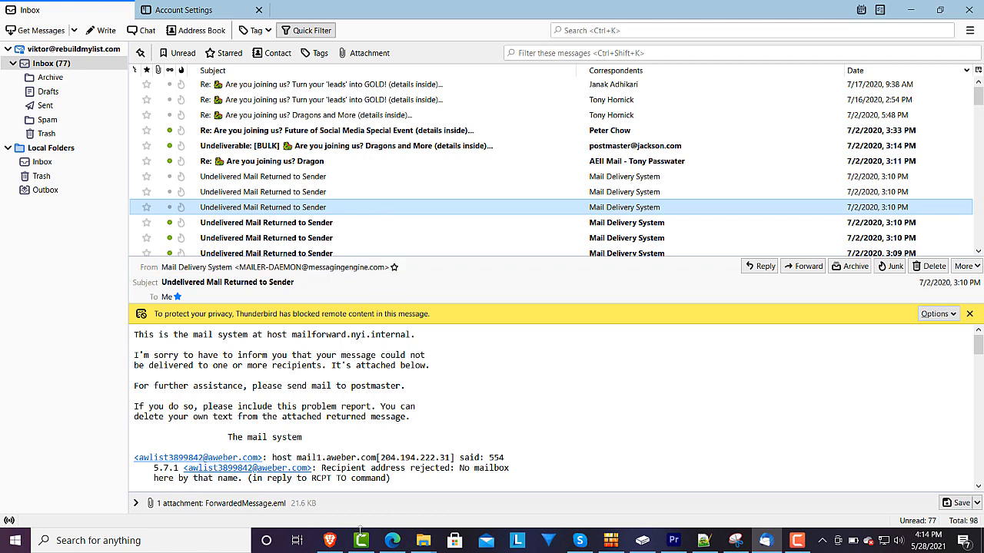
Step: Switch to the Brave browser and open thunderbird.net in a new tab
click(330, 540)
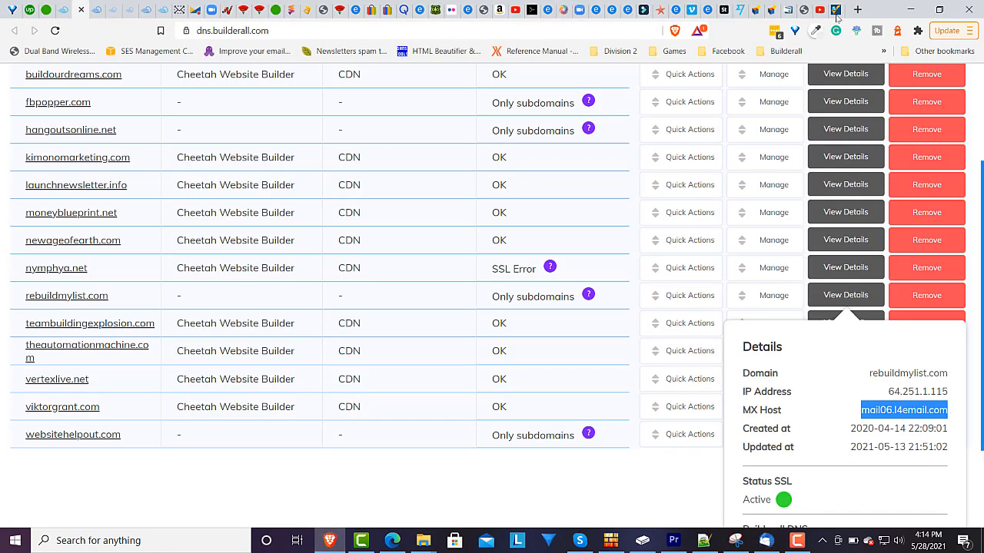
click(859, 9)
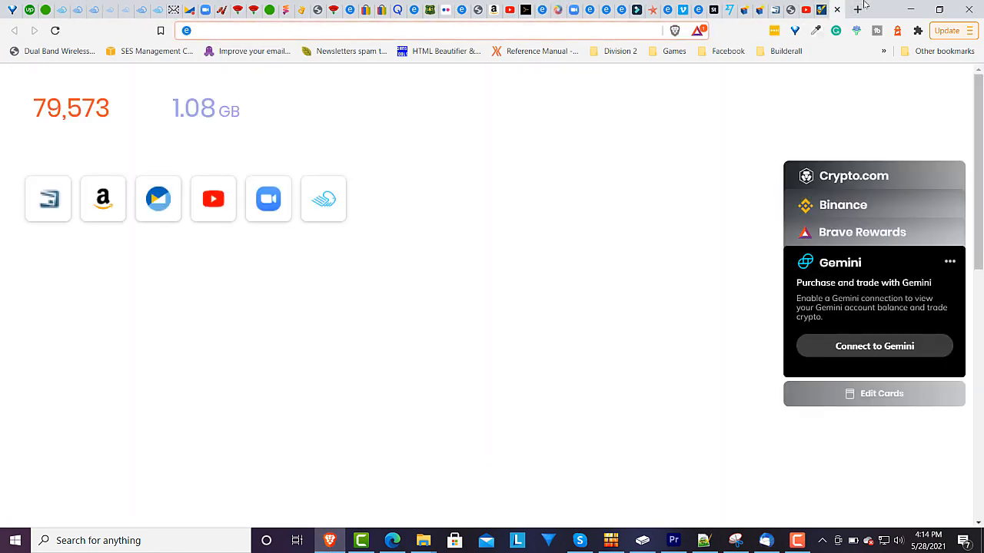
text(thunderbird.net)
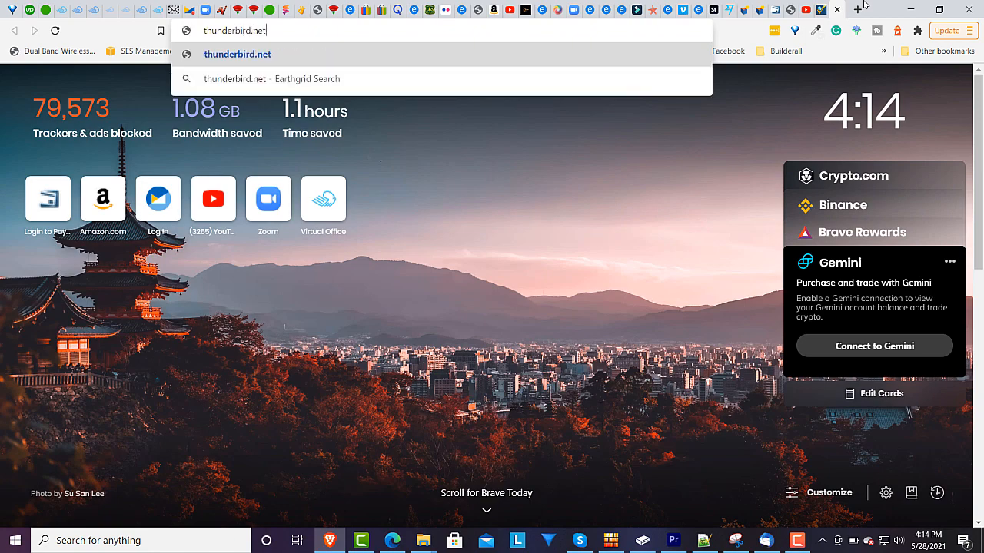
key(Return)
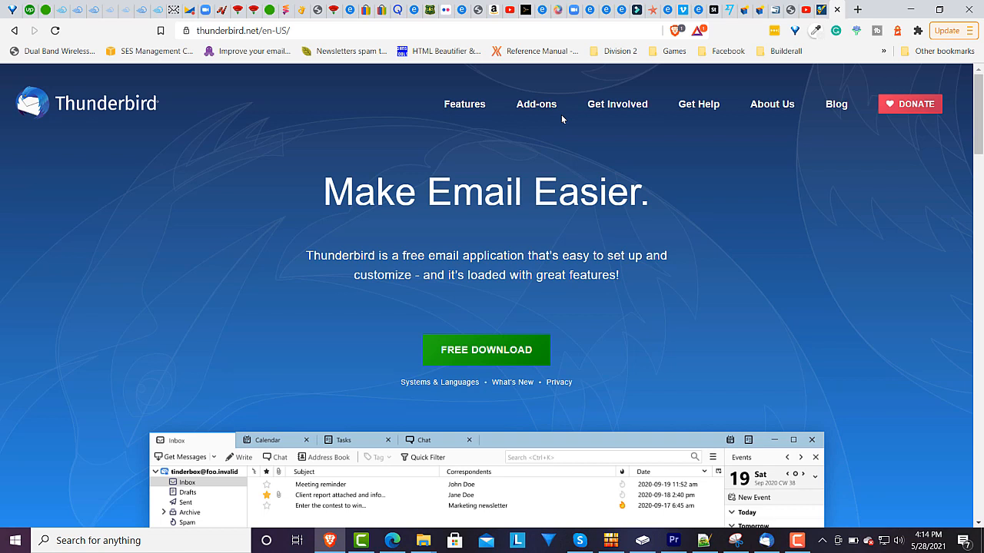
Step: Switch back to Thunderbird and review the incoming server settings of the rebuildmylist.com account, from server name to message storage
mouse_move(760, 546)
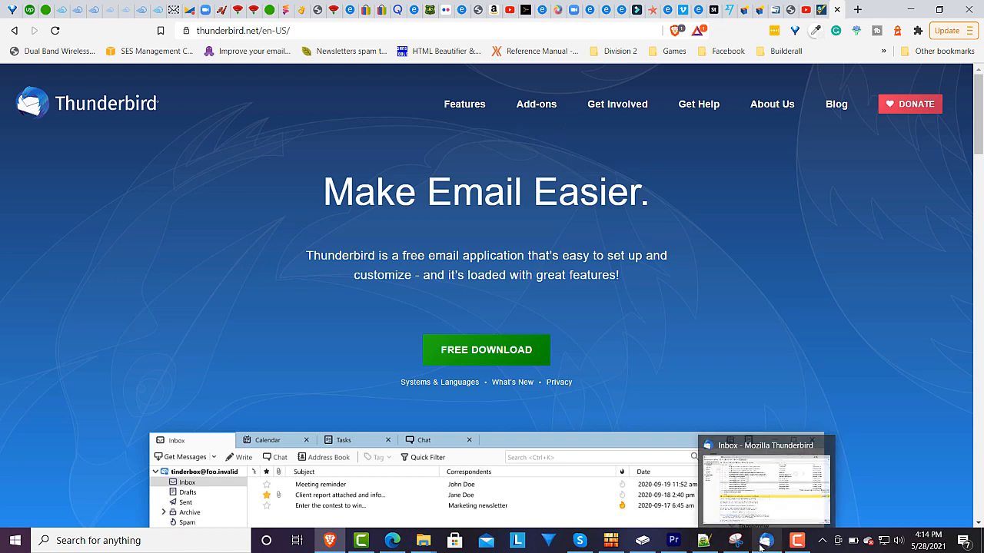
click(760, 545)
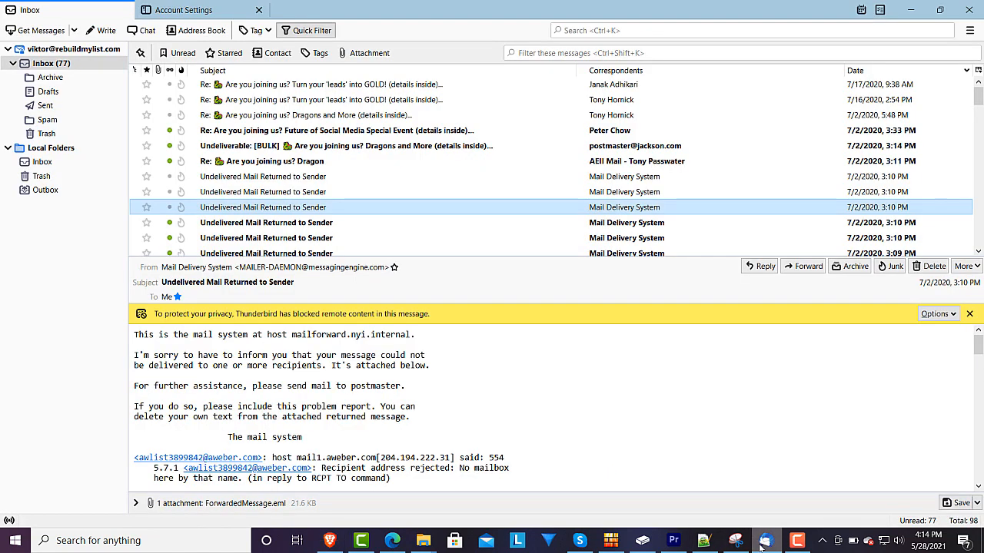
click(54, 50)
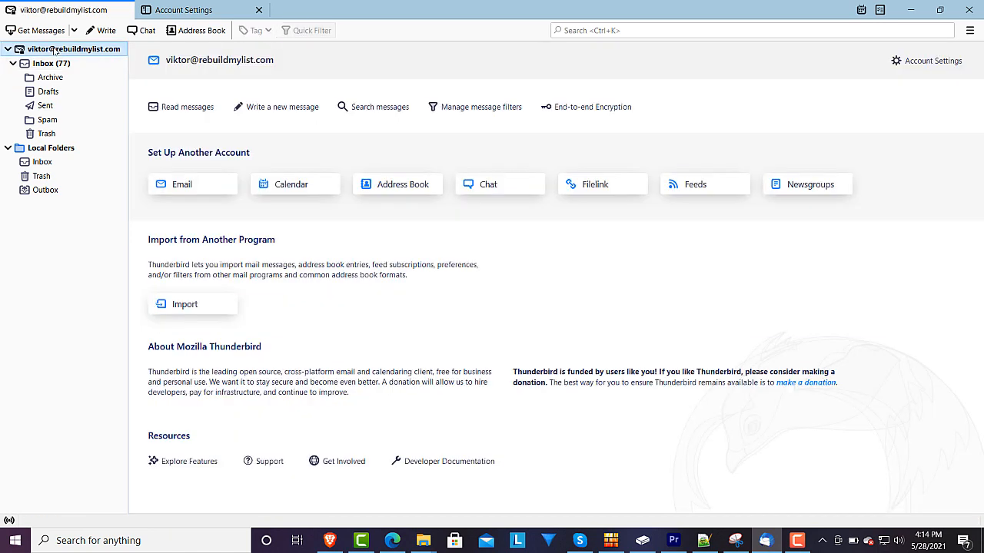
right_click(55, 50)
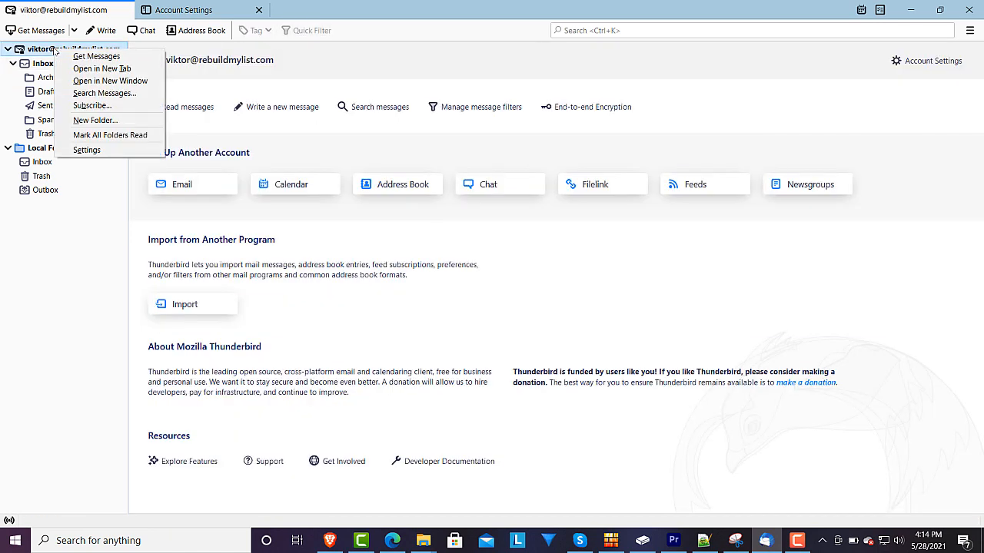
click(87, 150)
click(80, 66)
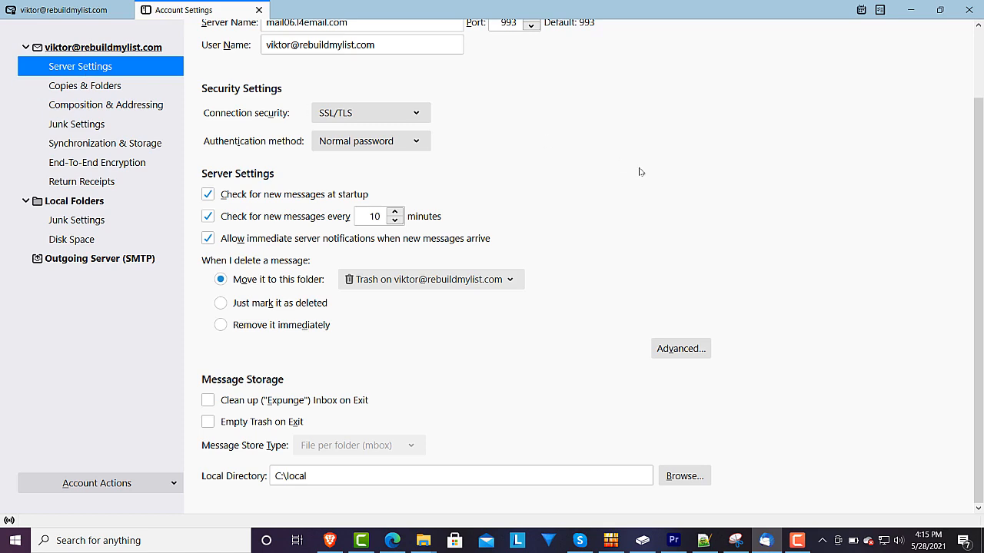
scroll(640, 171, up, 2)
scroll(640, 172, down, 2)
scroll(577, 323, up, 2)
Step: Compare the account's Thunderbird inbox with its rebuildmylist.com webmail inbox in Brave, viewing the three newest webmail messages, and return to Thunderbird
click(46, 10)
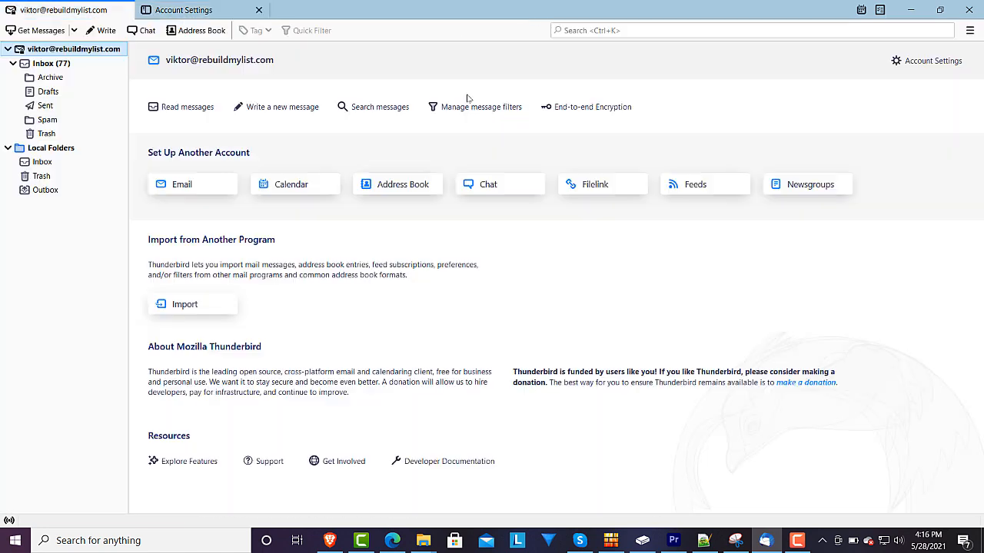
click(67, 64)
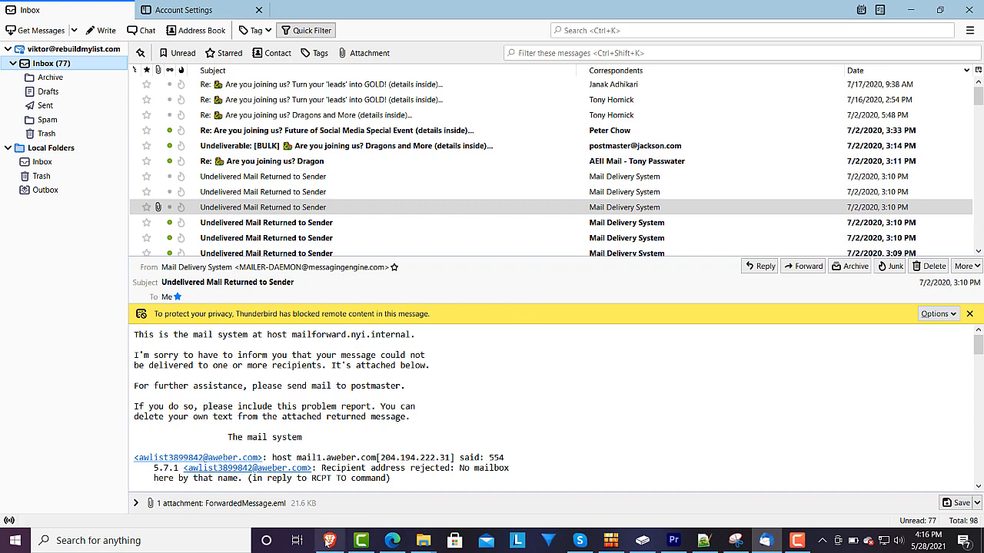
click(329, 540)
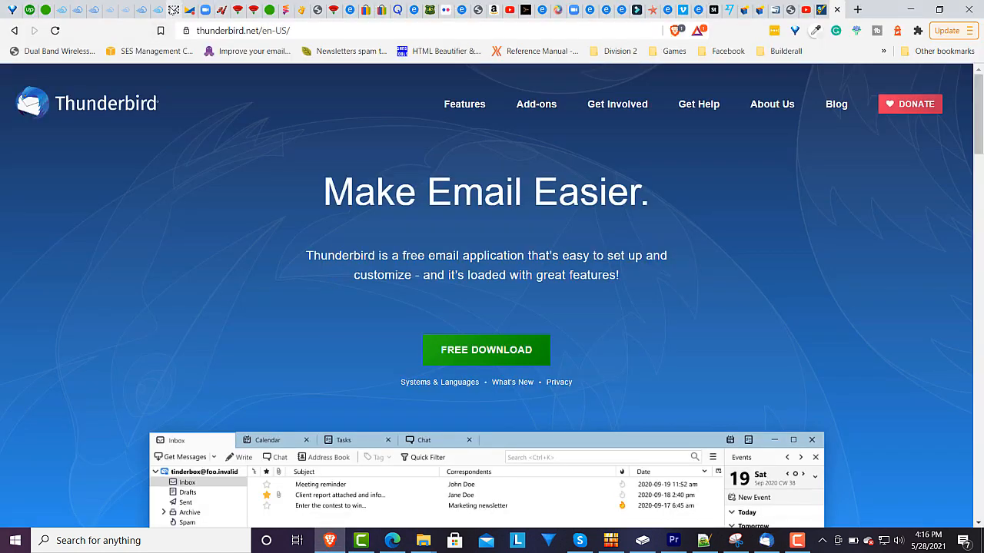
click(164, 9)
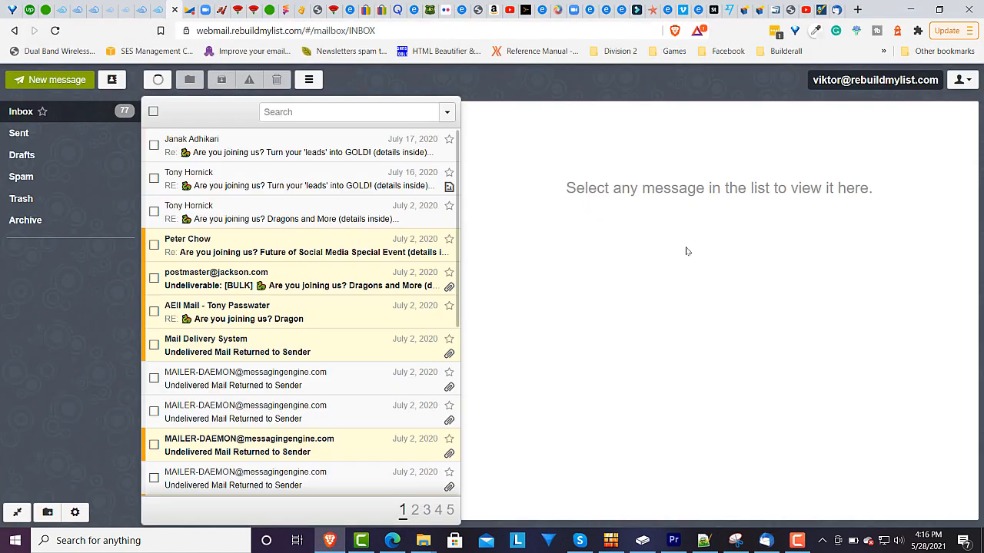
click(228, 152)
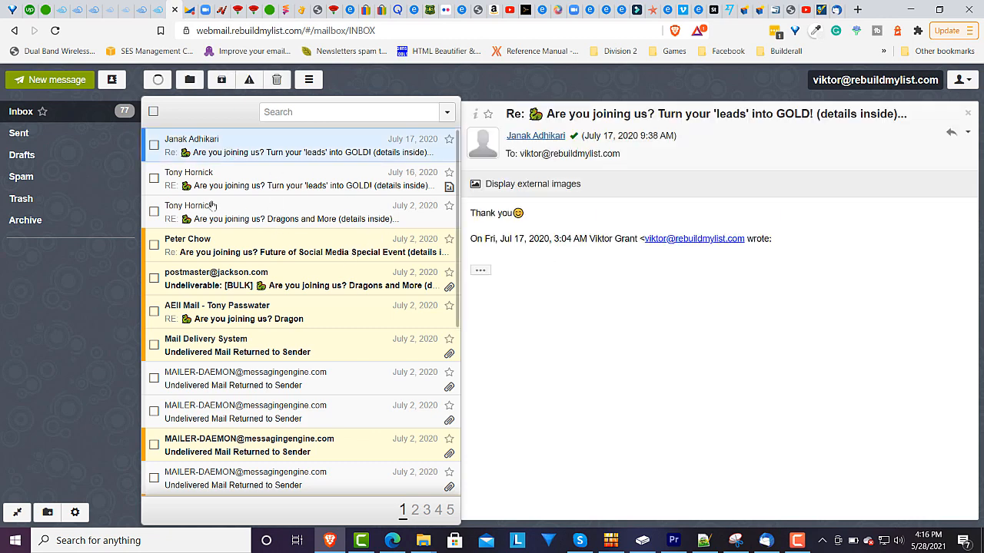
click(230, 188)
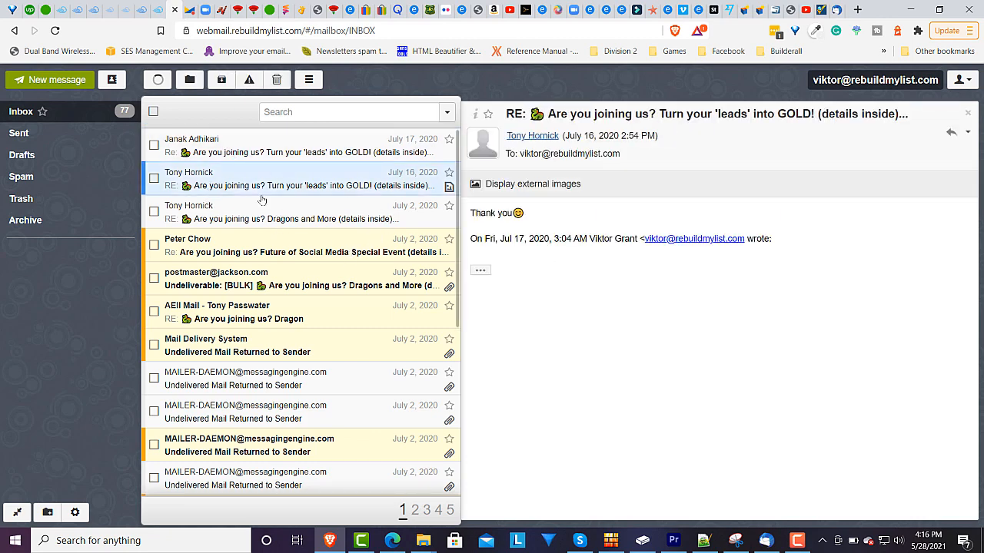
click(215, 211)
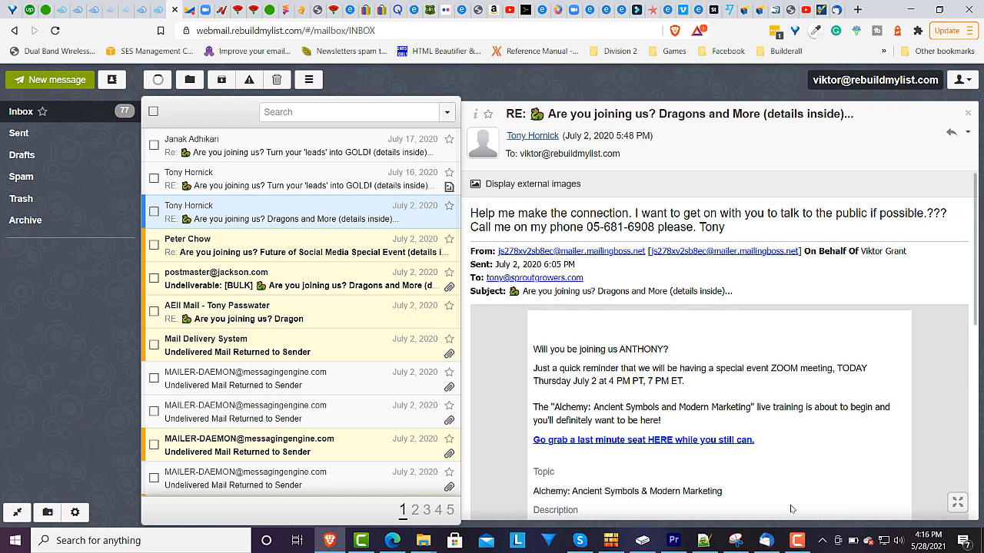
mouse_move(766, 543)
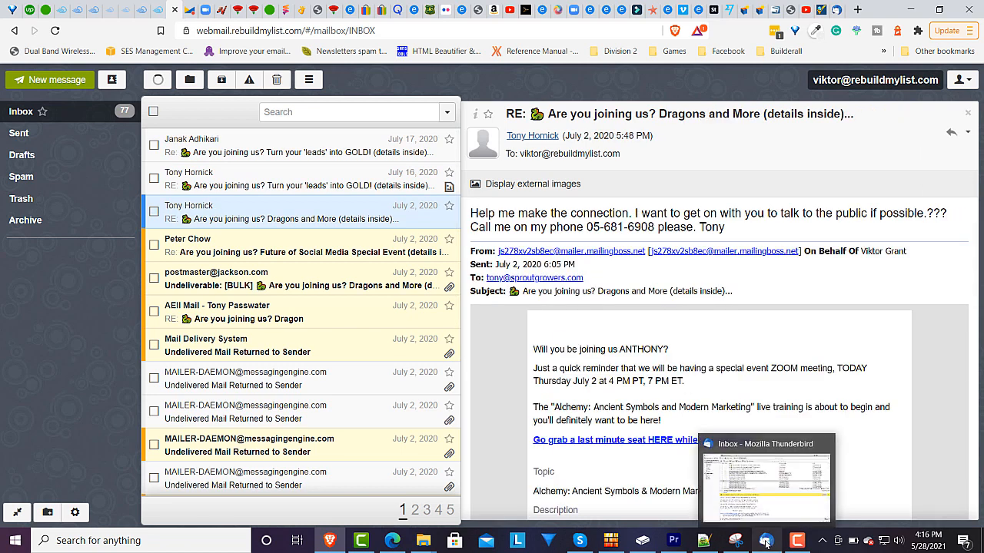
click(766, 542)
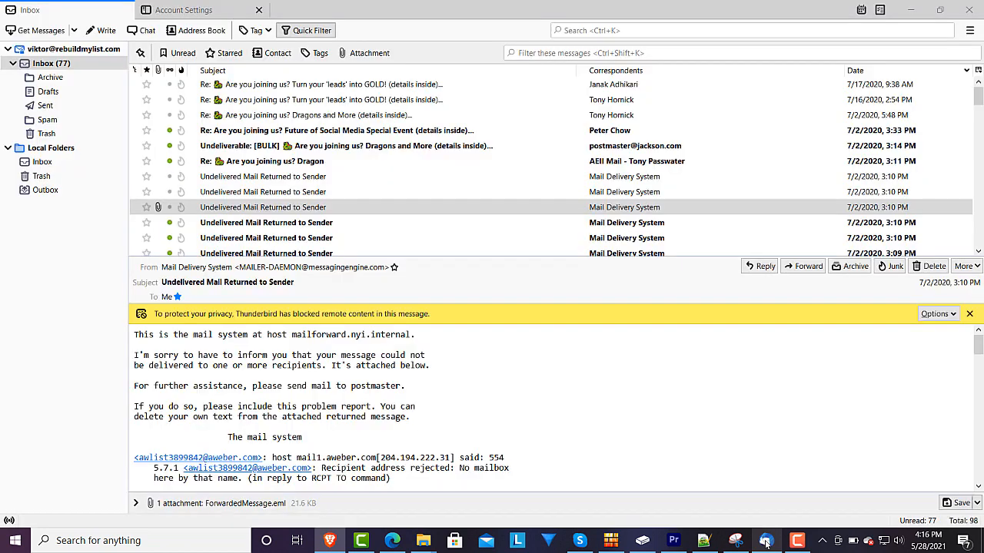